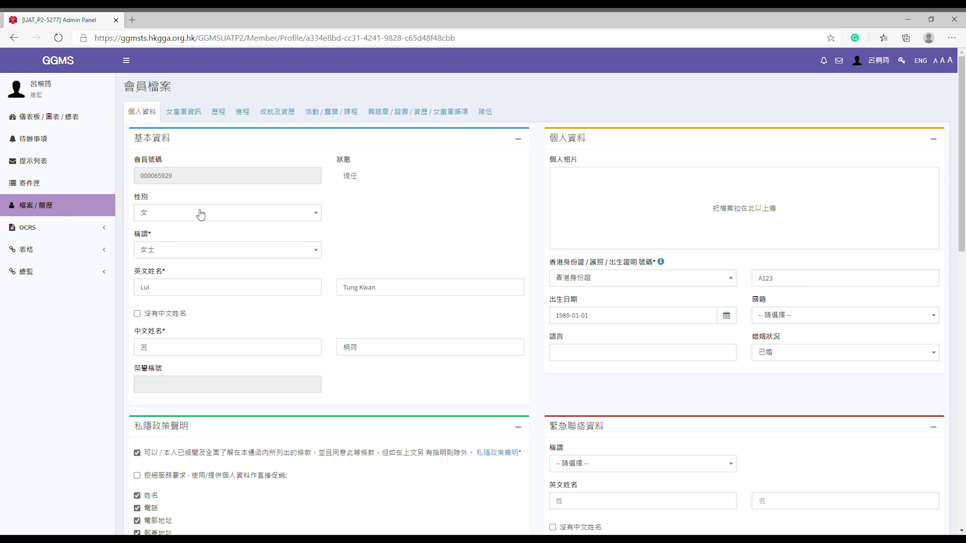
In the member's 女童軍資訊 section, set the first district choice to Conversion District and the second to 上水分區
mouse_move(962, 226)
mouse_down()
mouse_move(965, 474)
mouse_move(964, 197)
mouse_up()
click(193, 108)
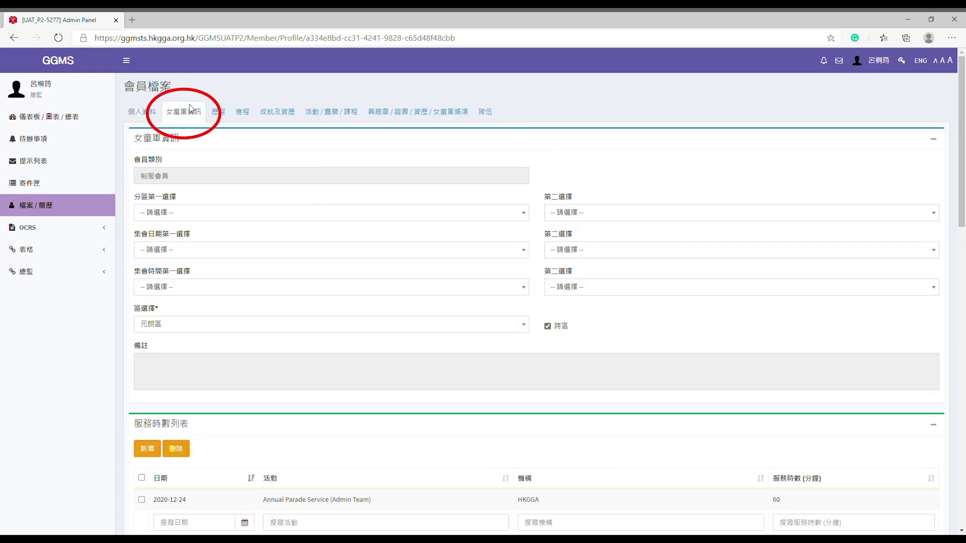
click(497, 213)
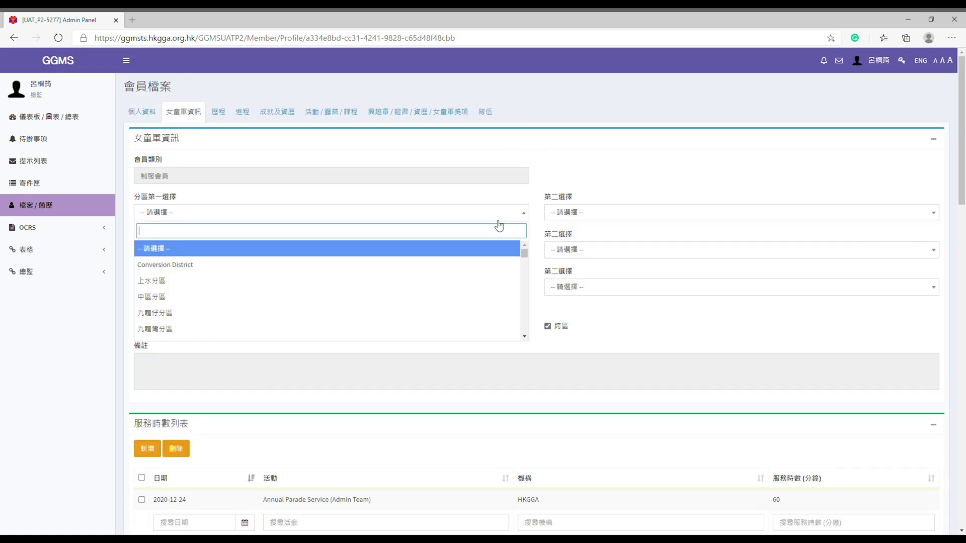
click(479, 267)
click(587, 217)
click(594, 282)
Set the first meeting day choice to 星期一 and the second to 星期二
click(486, 253)
click(485, 291)
click(573, 252)
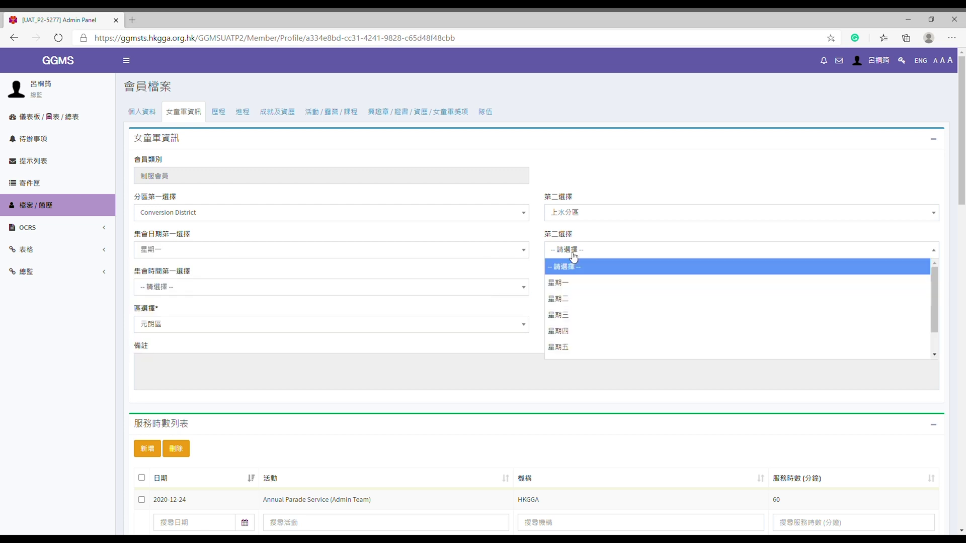
click(572, 302)
Set the first meeting time choice to 早上 and the second to 下午, and select 元朗區 as the region
click(496, 289)
click(490, 320)
click(557, 289)
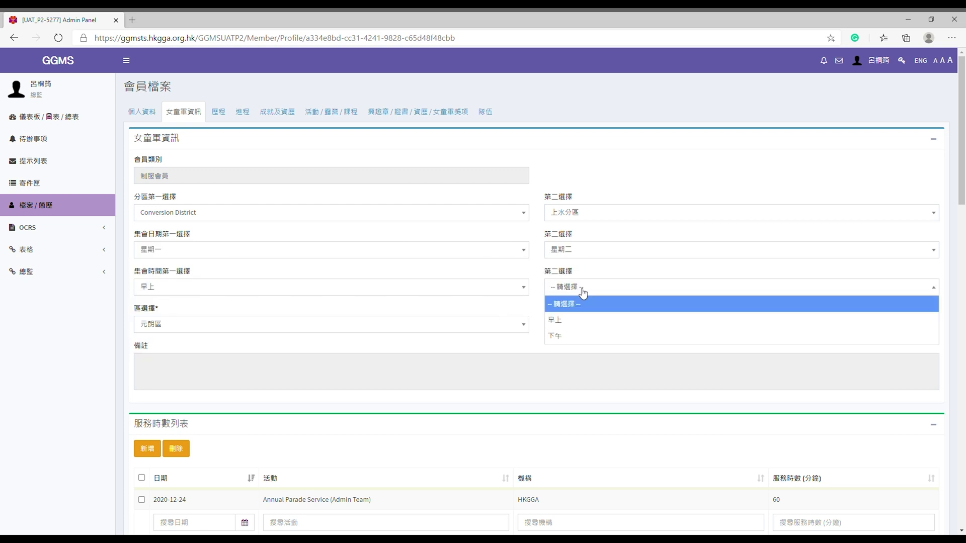
click(576, 336)
click(522, 332)
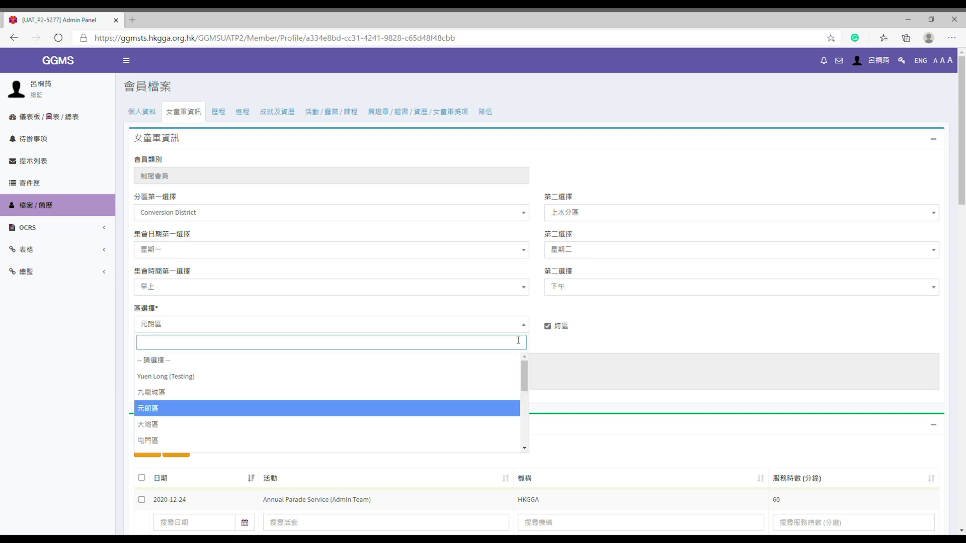
click(487, 408)
Add a 60-minute service record dated 2020-12-09 with activity 會議, detail AP Admin Team Meeting and organisation HKGGA
scroll(964, 204, down, 6)
click(147, 133)
click(461, 125)
click(553, 124)
text(60)
click(479, 161)
click(478, 179)
click(543, 198)
text(AP Admin Team Meeting)
click(528, 235)
text(HKGGA)
click(525, 276)
Review the remaining 女童軍資訊 lists, both pages of appointments under 歷程, and the badges under 進程
scroll(964, 287, down, 1)
drag(964, 286, 964, 434)
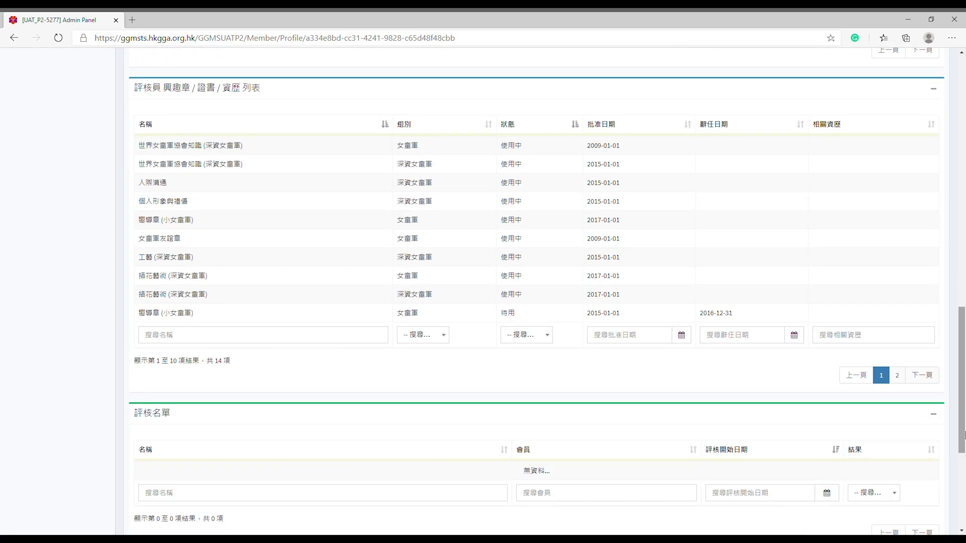
drag(964, 346, 964, 90)
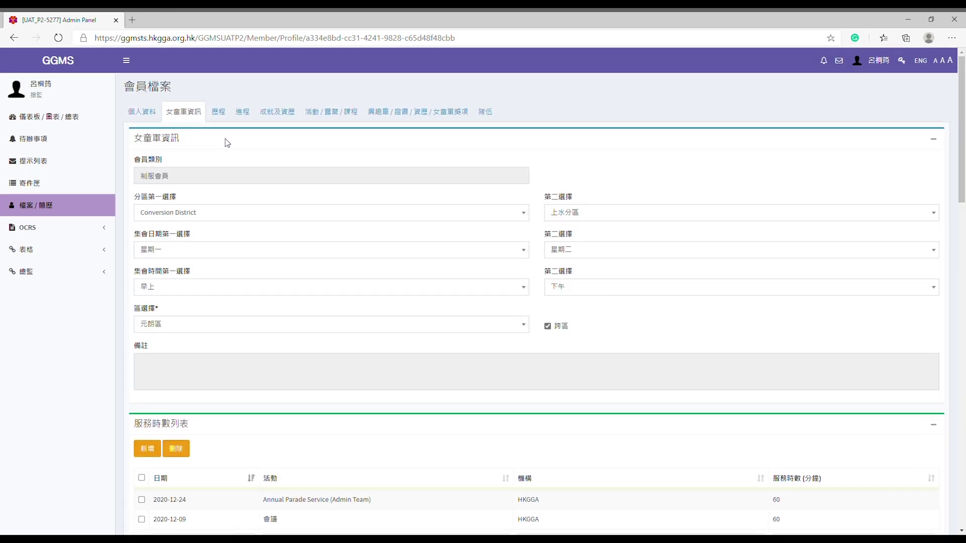
click(214, 113)
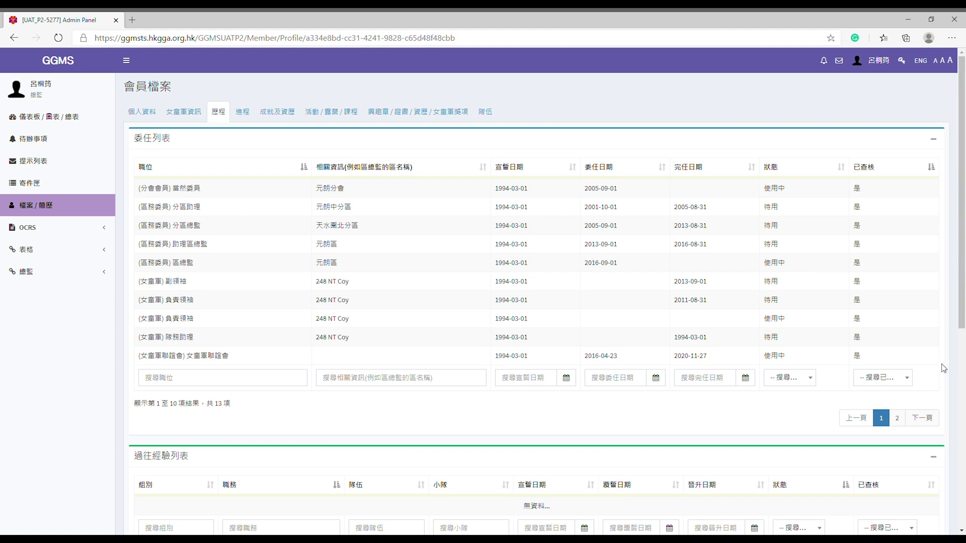
click(897, 418)
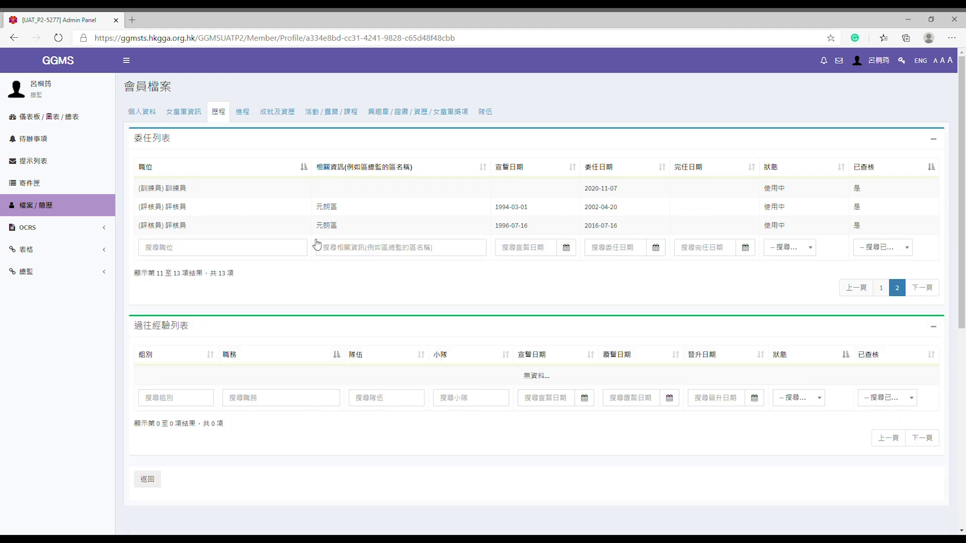
click(244, 113)
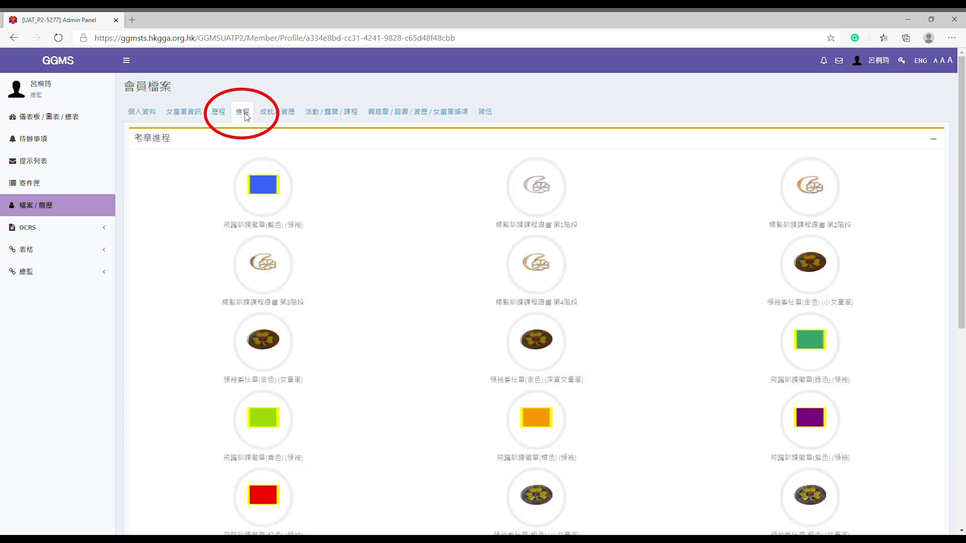
mouse_move(962, 202)
mouse_down()
mouse_move(964, 381)
mouse_move(964, 203)
mouse_up()
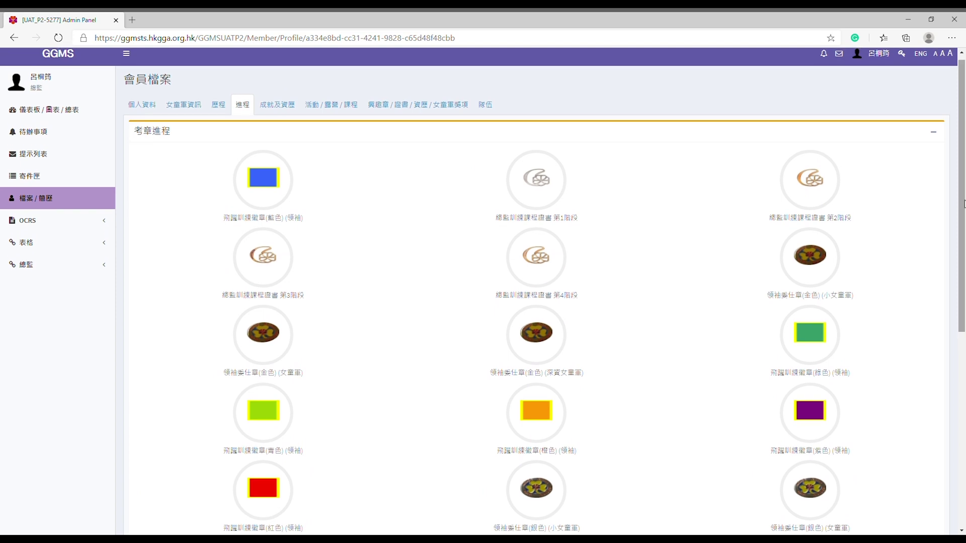
Under 成就及資歷, add a volunteer experience from 2020-10-10 to 2020-12-10 for AP Admin Team organised by HKGGA
click(277, 105)
drag(964, 142, 965, 483)
click(147, 334)
click(388, 125)
click(569, 146)
click(558, 125)
click(571, 190)
click(411, 161)
text(AP Admin Team)
key(Tab)
text(HKG)
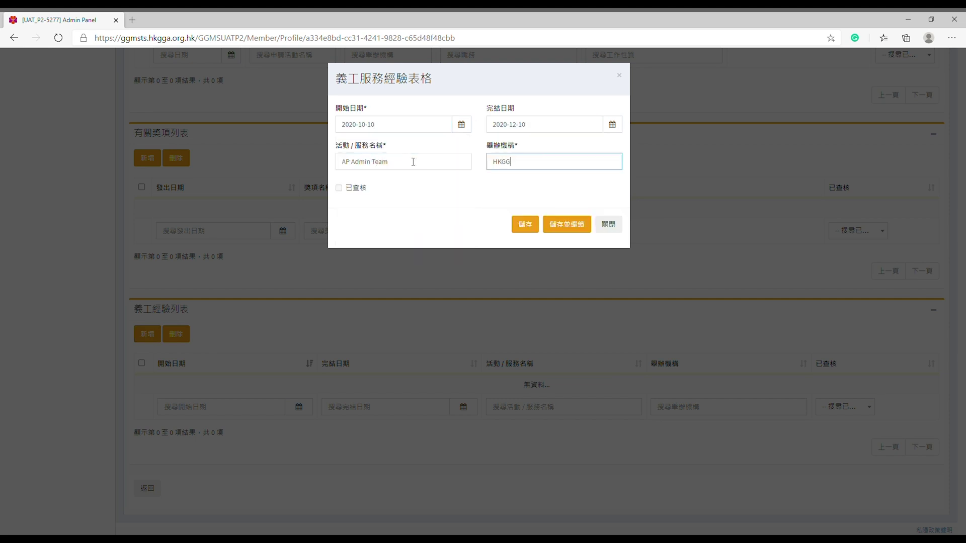
click(525, 224)
Review the member's 活動 / 露營 / 課程, 興趣章 / 證書 / 資歷 / 女童軍獎項 and 隊伍 sections
drag(964, 442, 964, 75)
click(335, 112)
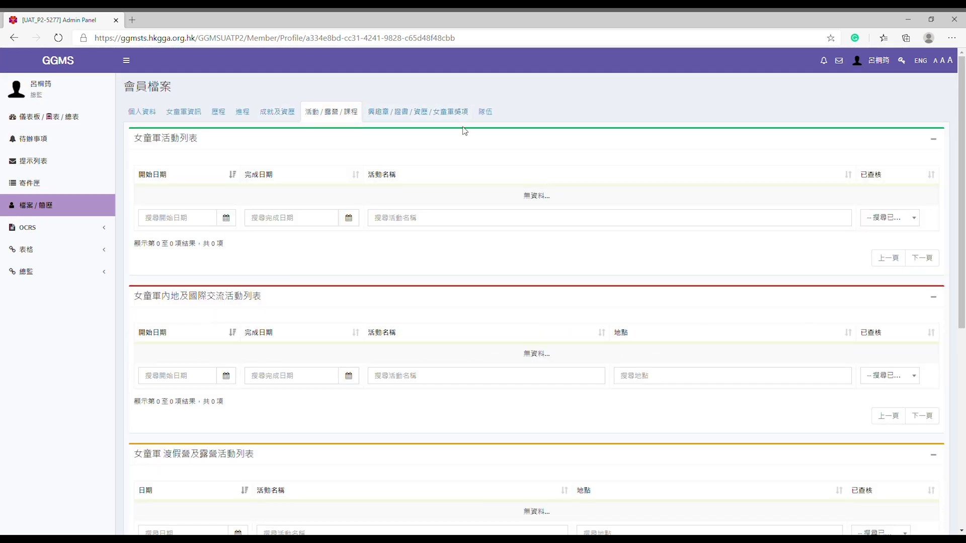
mouse_move(965, 174)
mouse_down()
mouse_move(965, 384)
mouse_move(964, 186)
mouse_up()
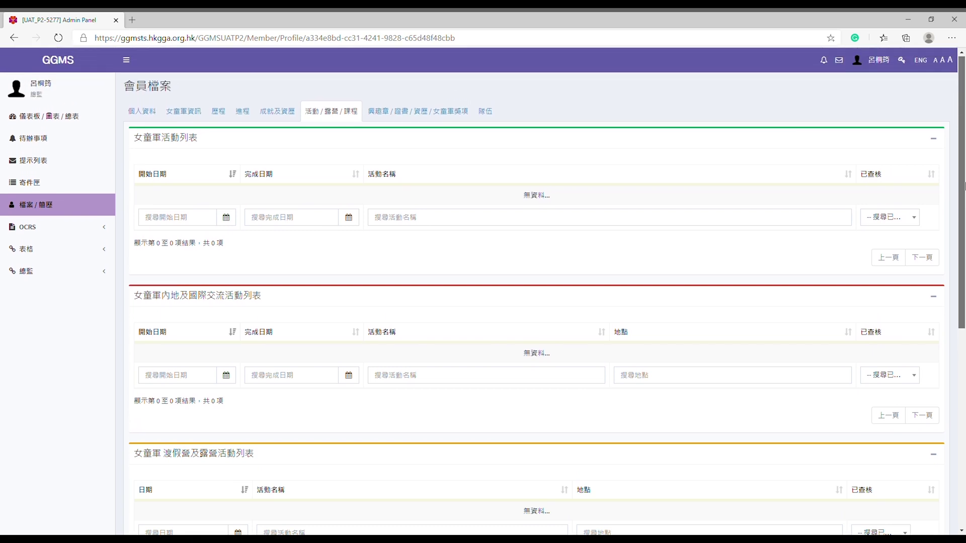
click(450, 115)
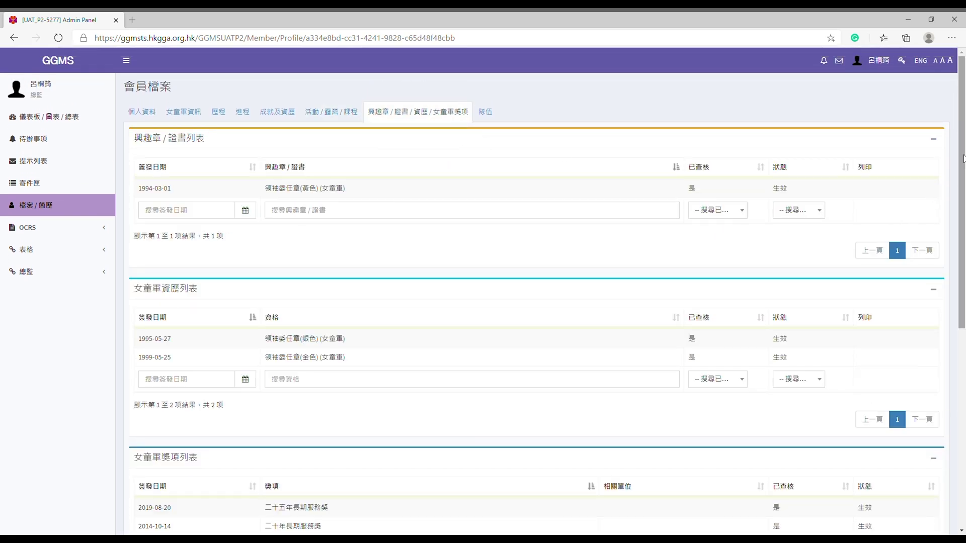
mouse_move(962, 156)
mouse_down()
mouse_move(964, 352)
mouse_move(964, 163)
mouse_up()
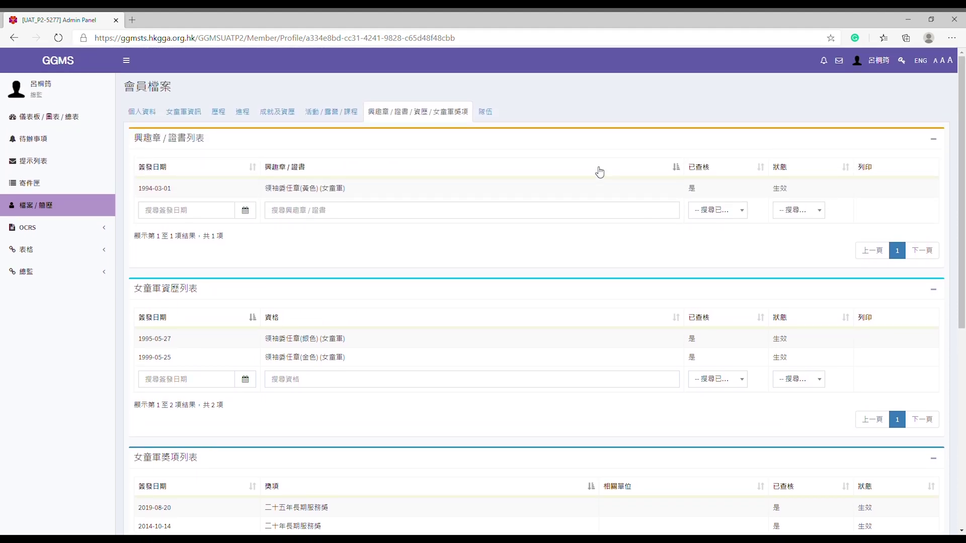
click(483, 115)
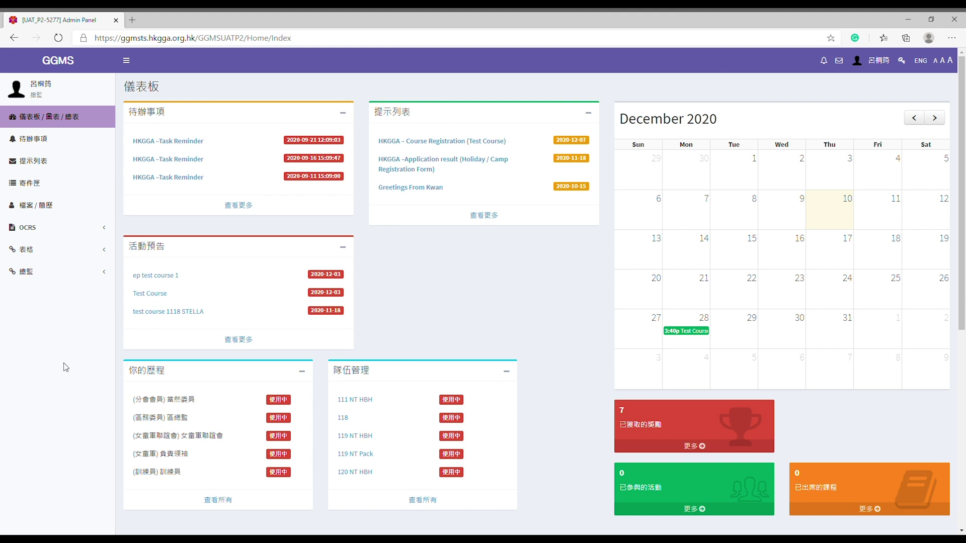
Open the OCRS course list and start an application for T/20/GG/LTC1, 第1屆領袖訓練課程 - 女童軍組
click(40, 232)
click(28, 247)
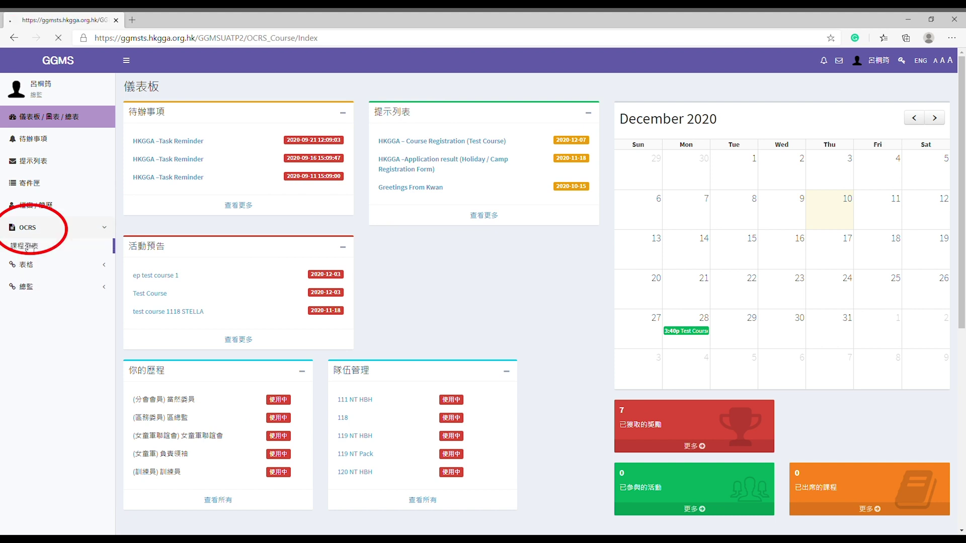
scroll(360, 309, down, 1)
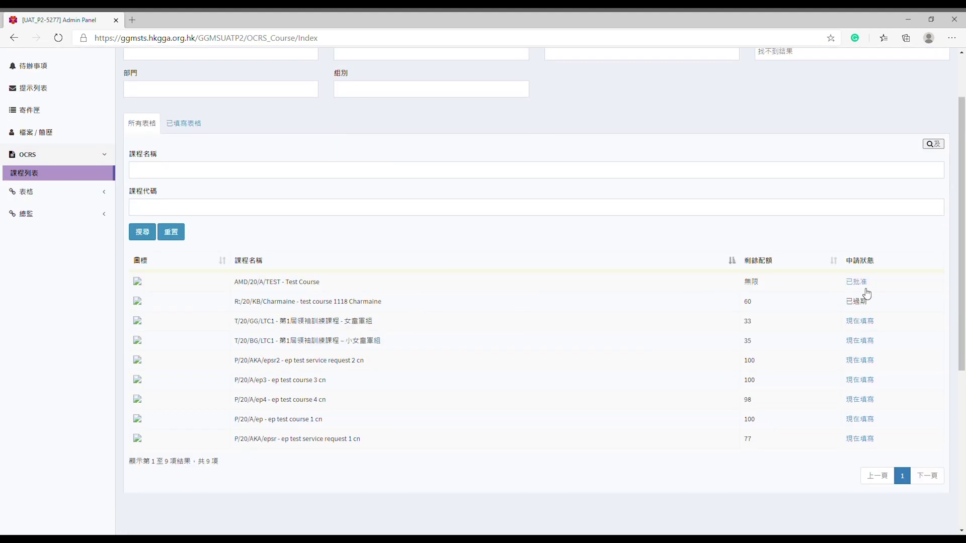
click(869, 324)
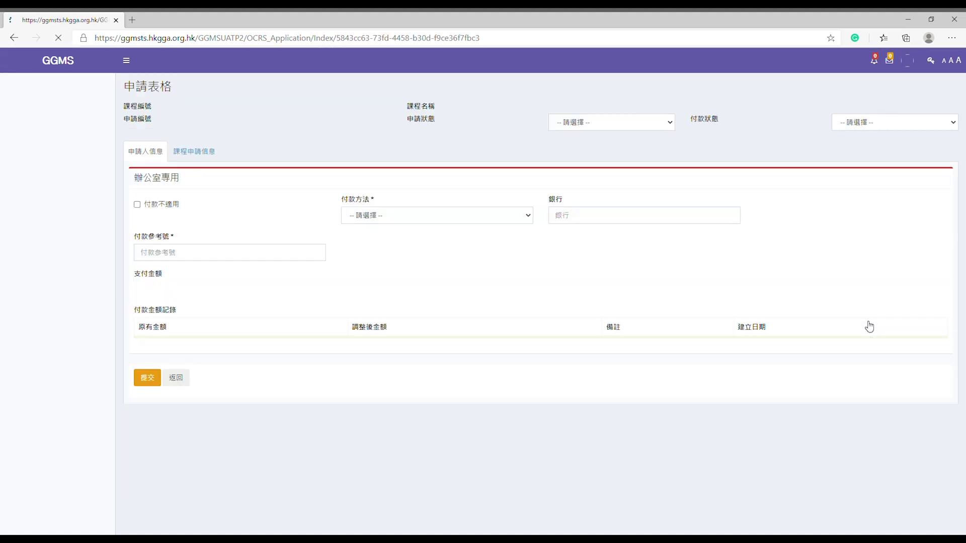
click(564, 266)
drag(413, 257, 323, 259)
drag(166, 254, 124, 249)
click(173, 216)
drag(172, 217, 128, 211)
Set the applicant's post to (女童軍) 負責領袖 with related information 248 NT Coy, and try to submit the application
click(245, 393)
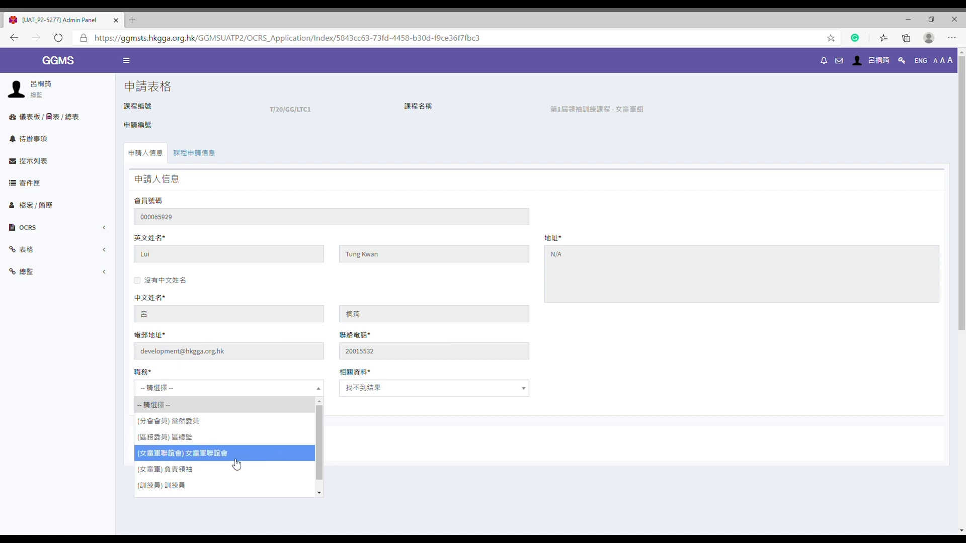
click(231, 471)
click(373, 395)
click(372, 428)
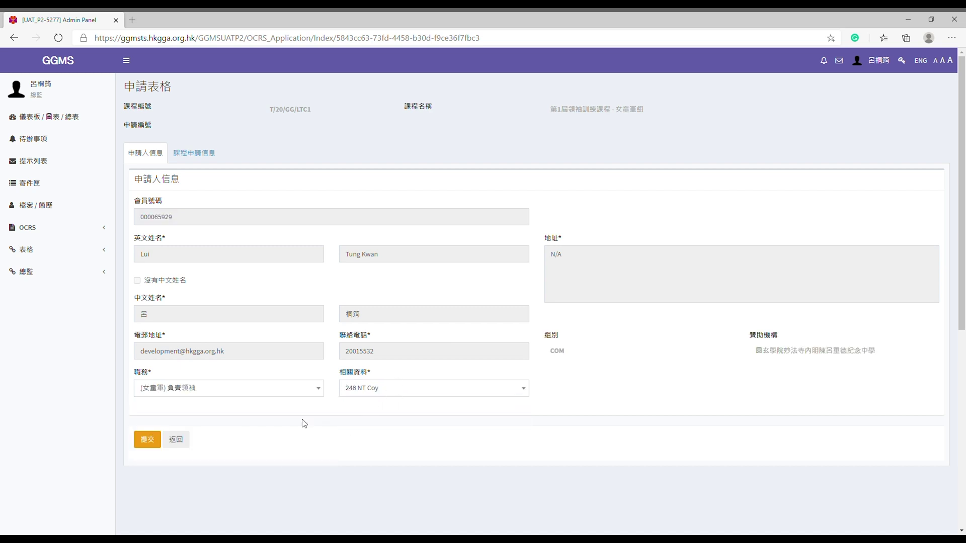
click(148, 440)
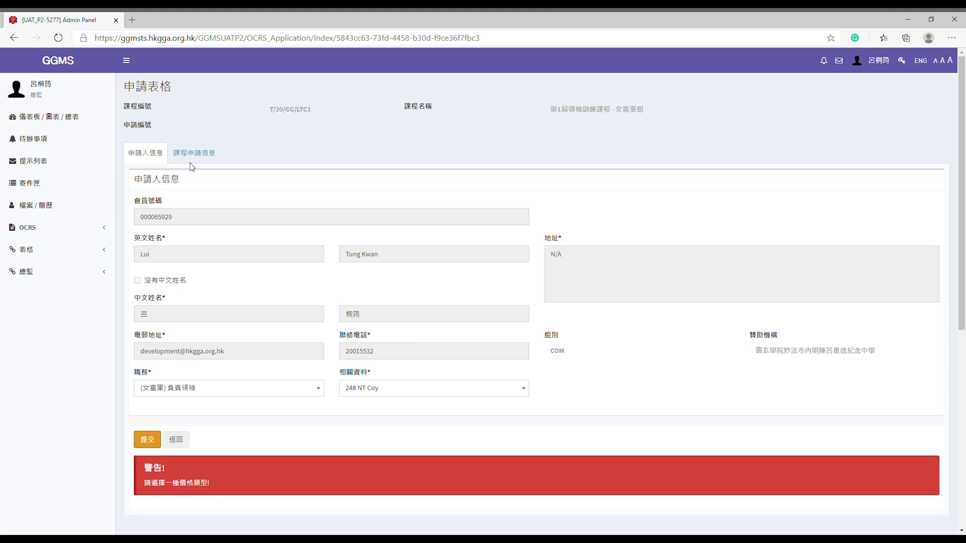
In 課程申請信息, select the 成人 fee of 200 and submit the course application through to payment
click(193, 154)
click(205, 243)
click(205, 255)
scroll(145, 310, down, 3)
click(155, 410)
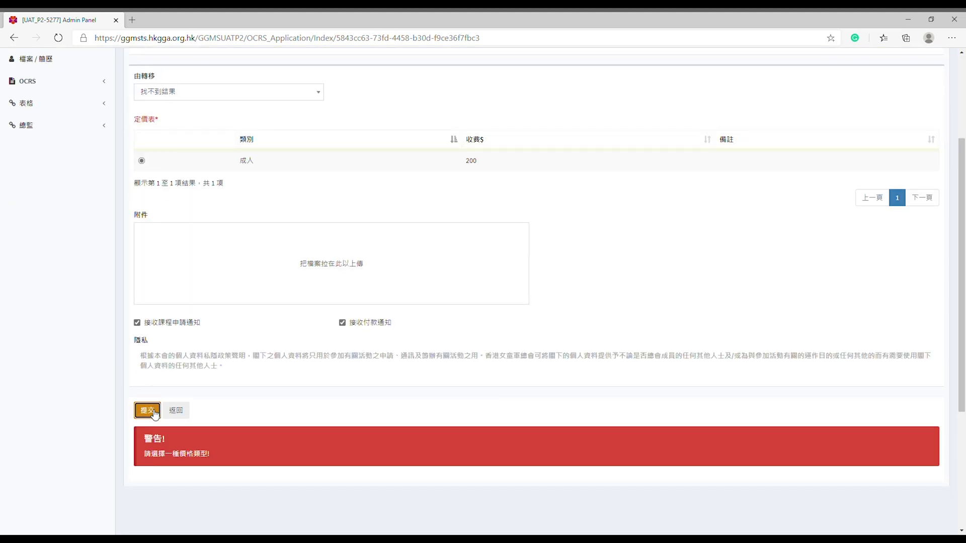
click(154, 196)
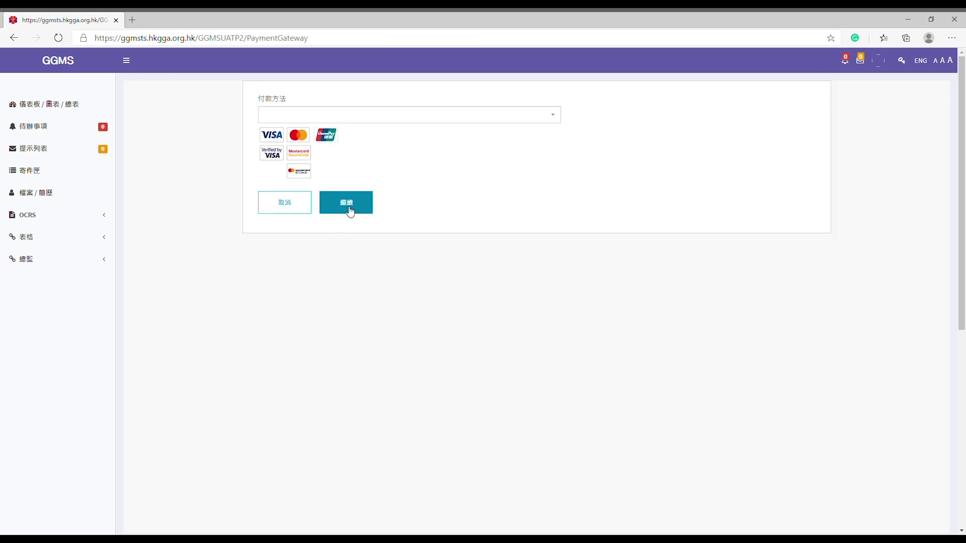
Choose a payment method for the course fee and continue with the payment
click(436, 119)
click(440, 149)
click(426, 213)
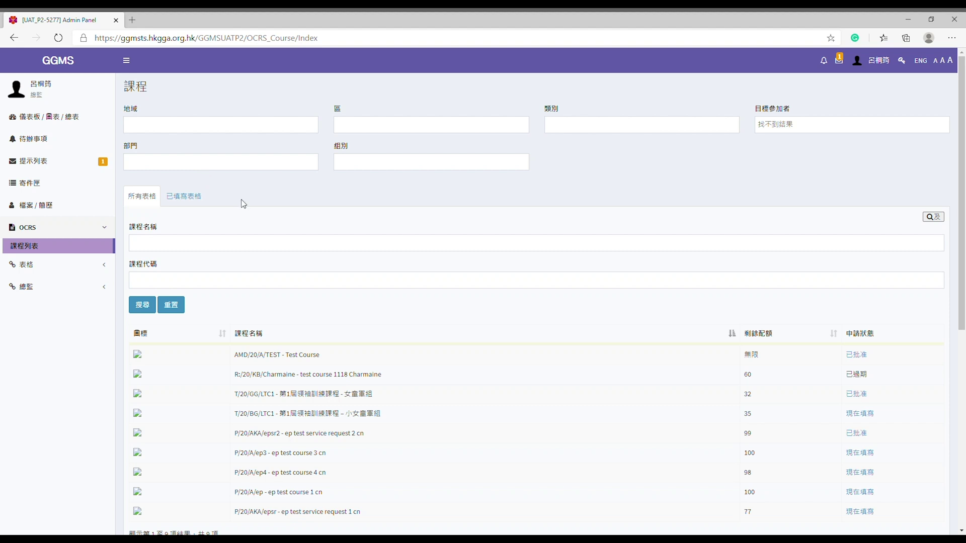
Open the 1st Leader Training Course (Guide Section) registration message in 提示列表
click(36, 166)
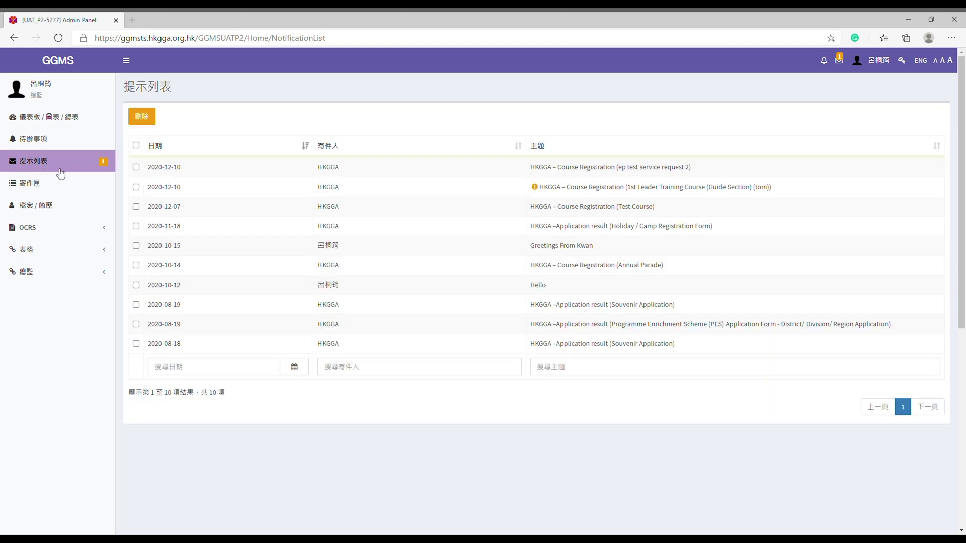
click(561, 193)
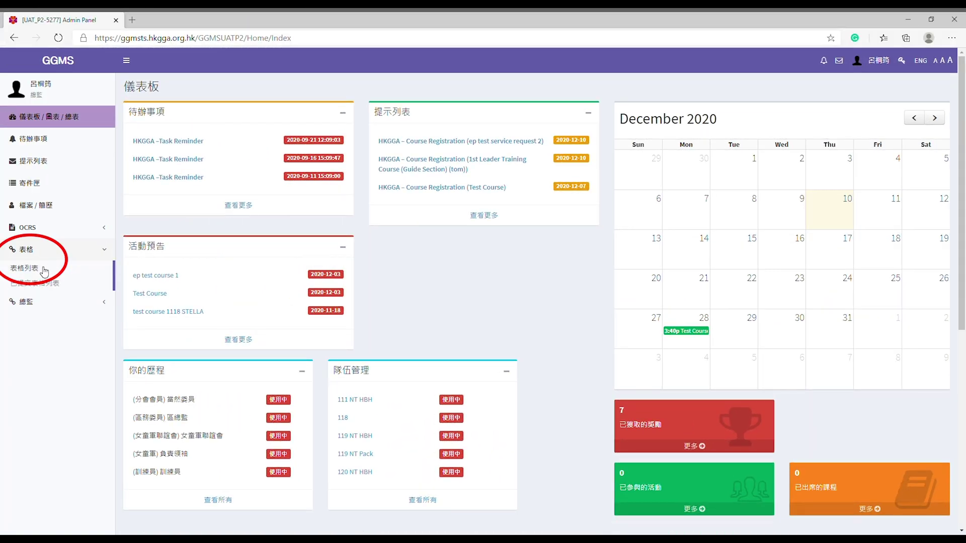
Open the ICL 02 form 亞太區領袖成就獎提名表格 (總監) from the form list, go through its sections and save it
click(34, 271)
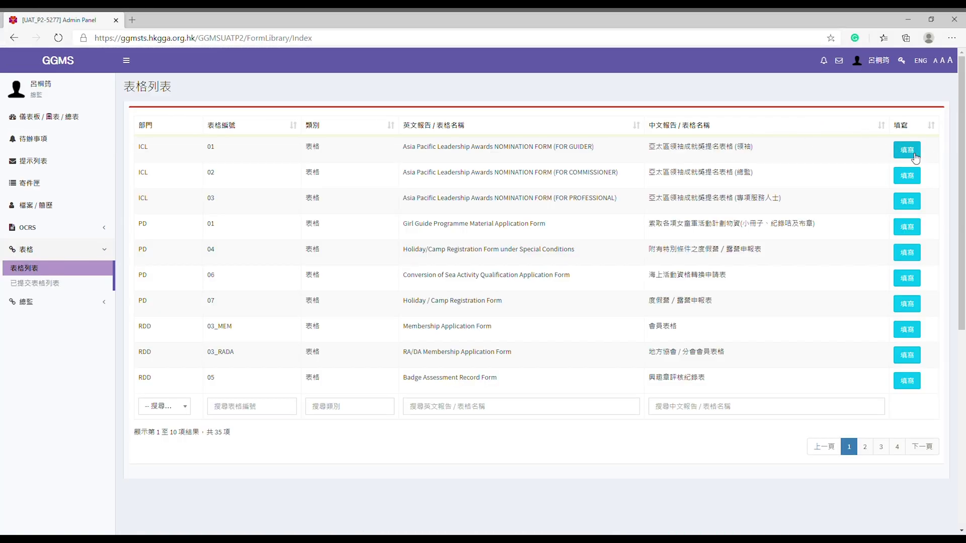
click(908, 176)
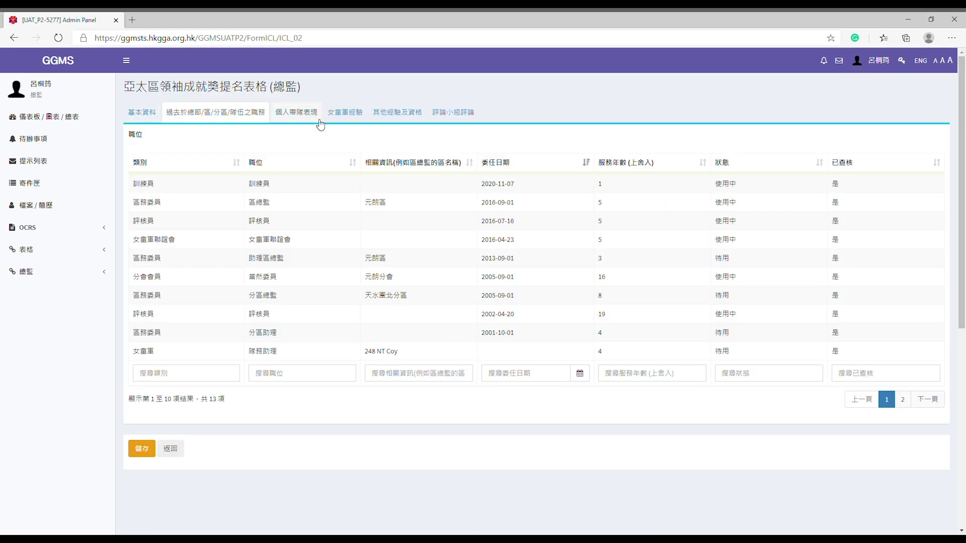
click(317, 112)
scroll(483, 252, down, 10)
click(341, 113)
scroll(483, 251, down, 5)
click(397, 112)
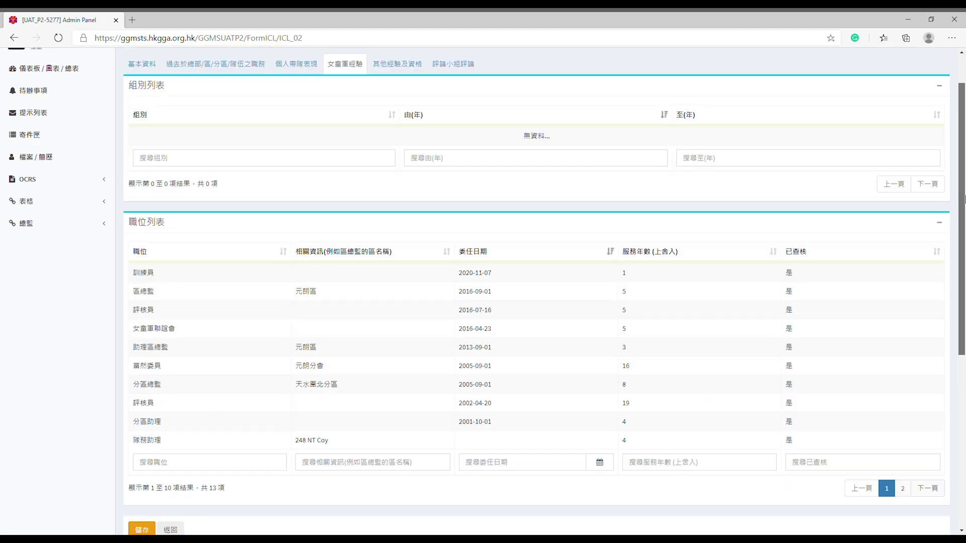
scroll(483, 252, down, 5)
click(453, 112)
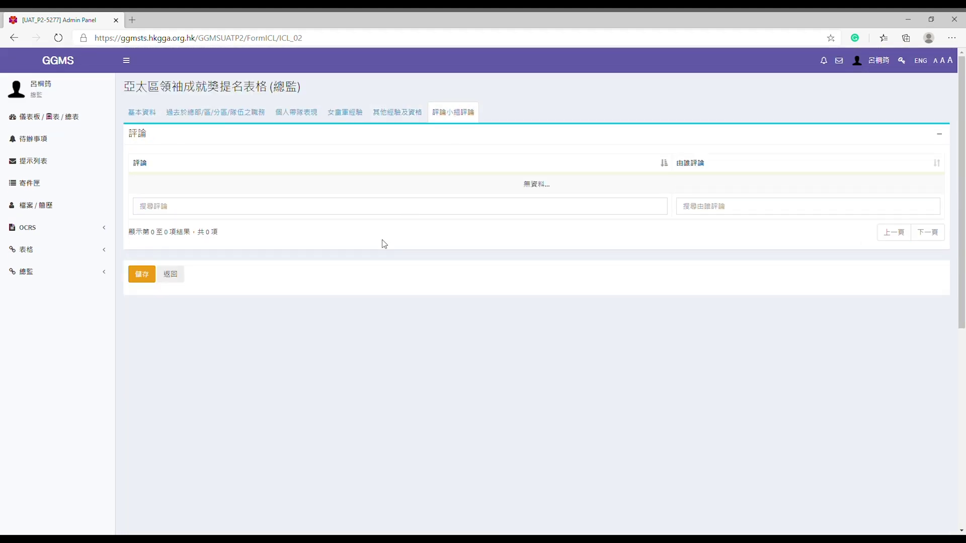
click(141, 274)
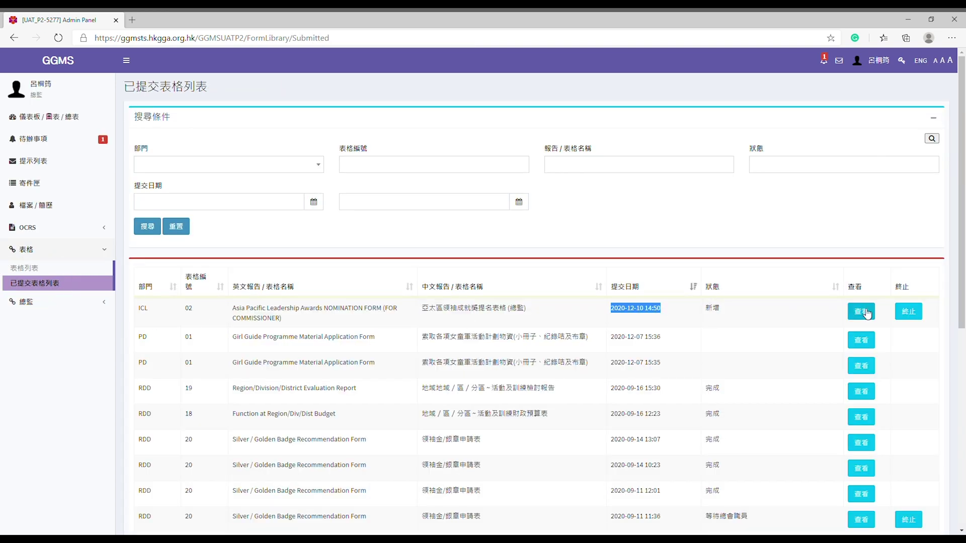
View the saved ICL 02 nomination form from the submitted forms list and submit it for processing
click(862, 311)
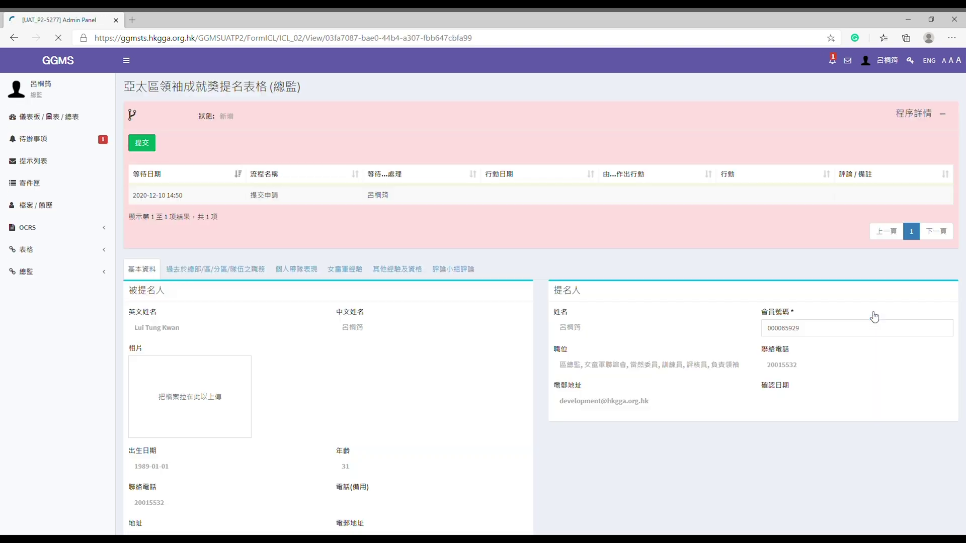
click(142, 142)
click(95, 249)
click(60, 283)
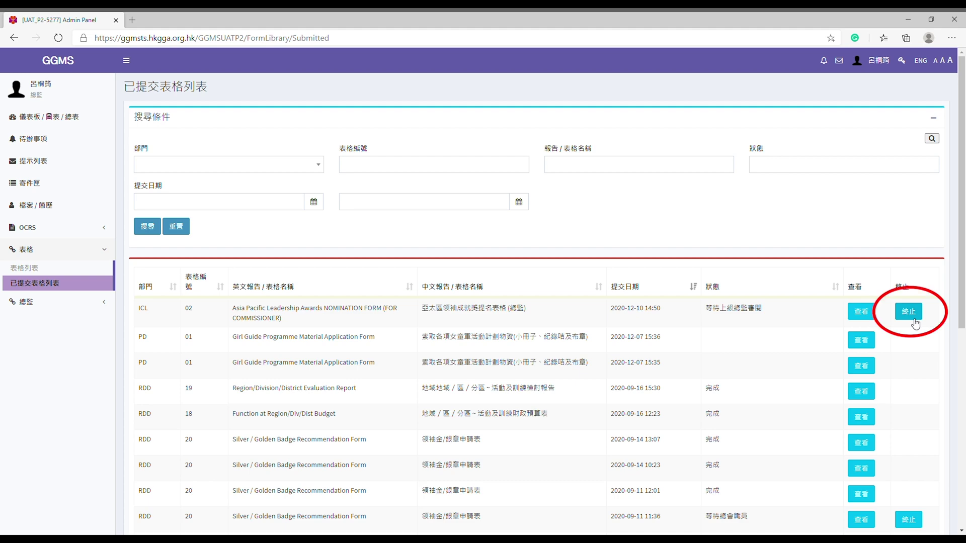
click(911, 316)
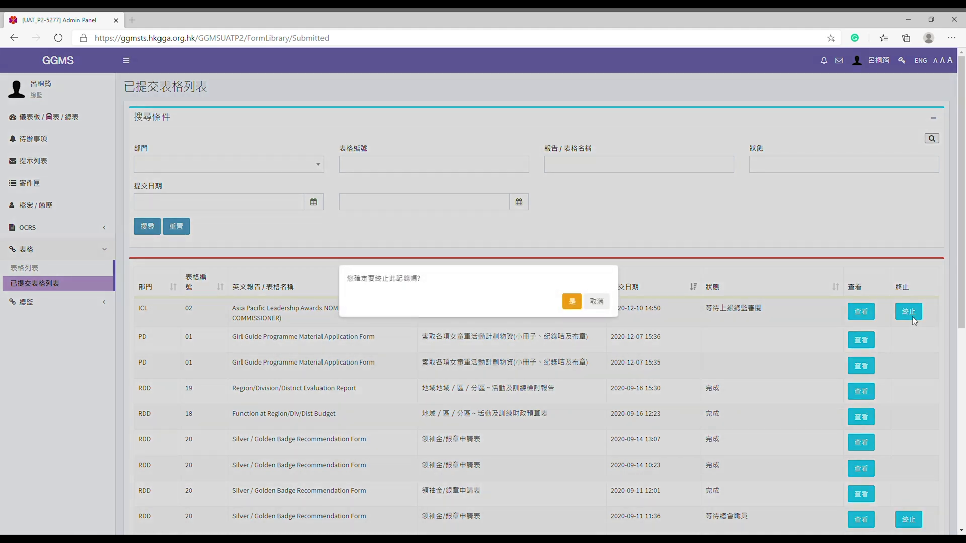
click(570, 305)
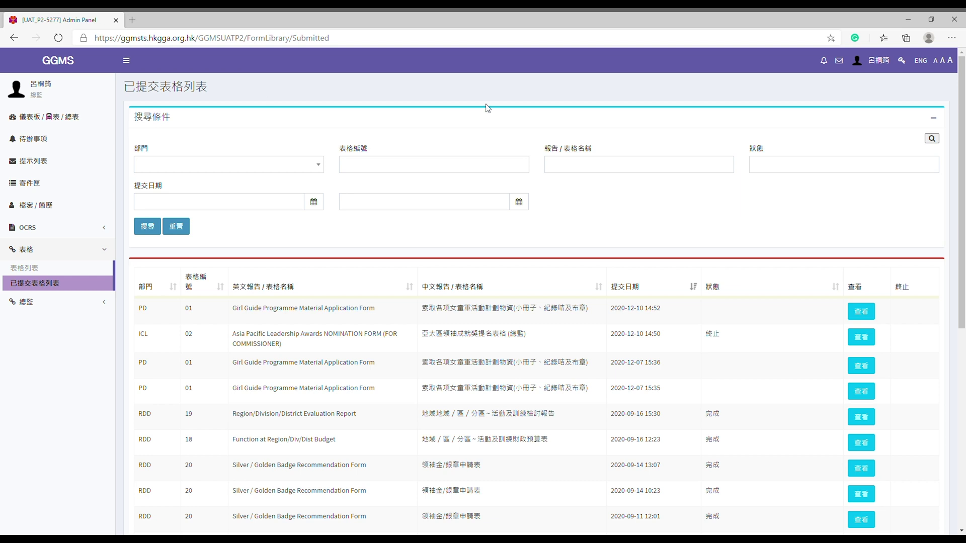
Return to the 儀表板 / 圖表 / 總表 dashboard
click(38, 124)
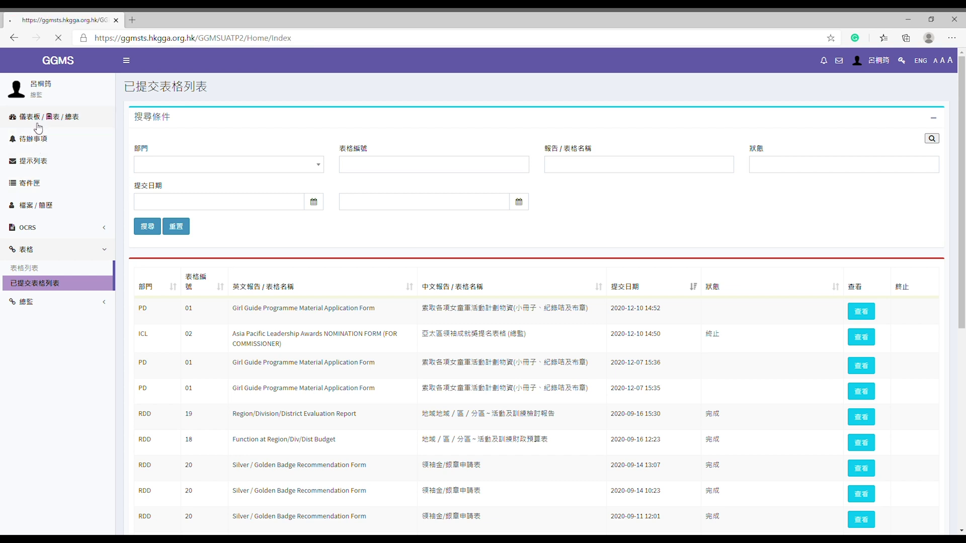